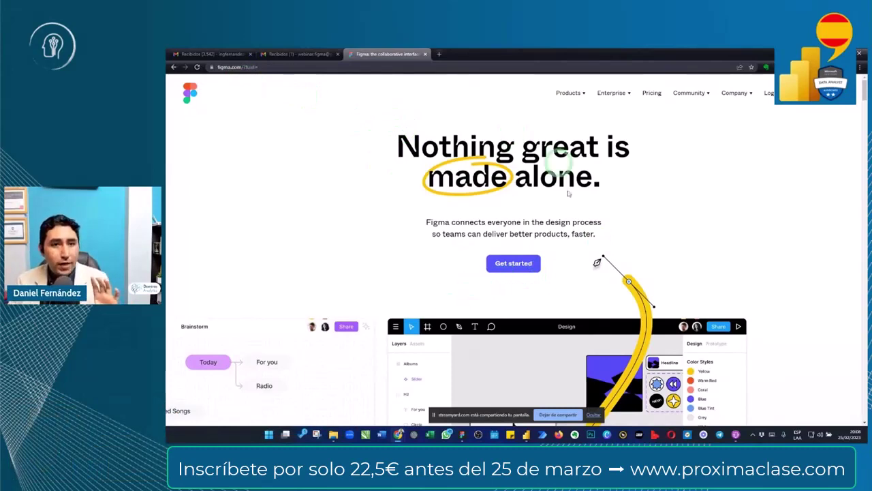
- Begin Figma sign-up using Continue with Google
{"action": "left_click", "coordinate": [611, 93]}
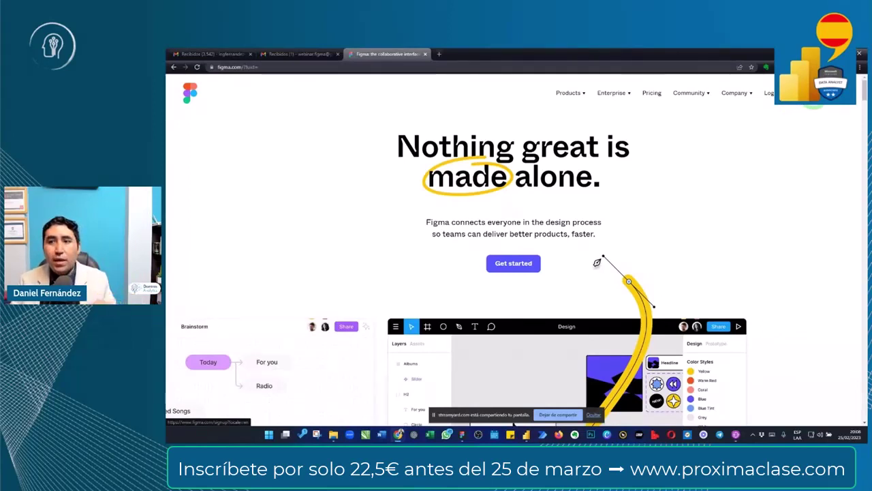
{"action": "left_click", "coordinate": [513, 263]}
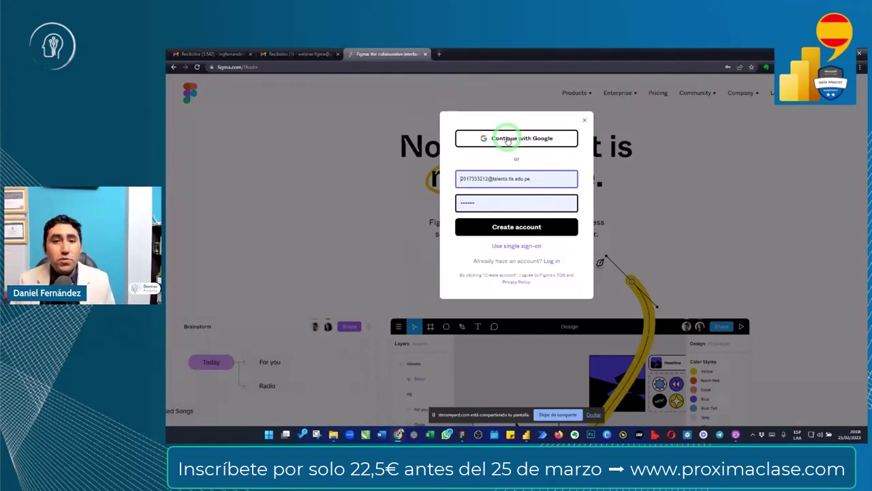
{"action": "left_click", "coordinate": [507, 139]}
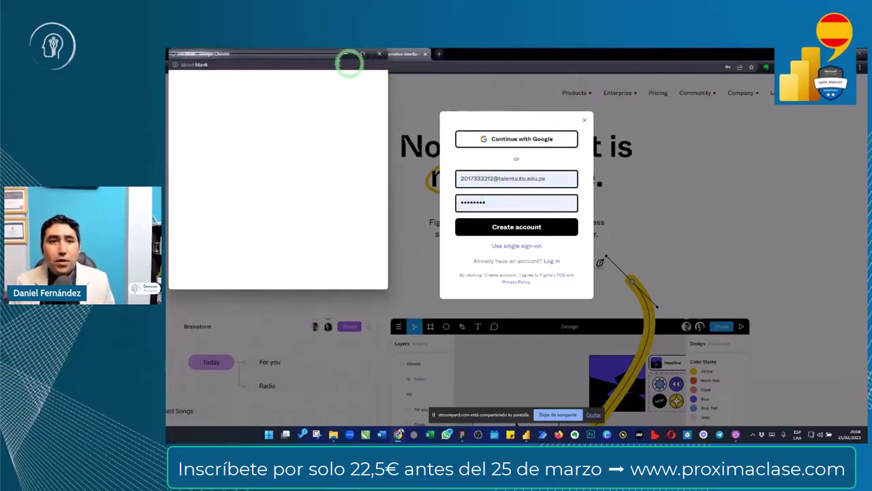
- Move the Google sign-in popup aside and choose the Google account to sign up with
{"action": "left_click_drag", "start_coordinate": [349, 62], "coordinate": [737, 151]}
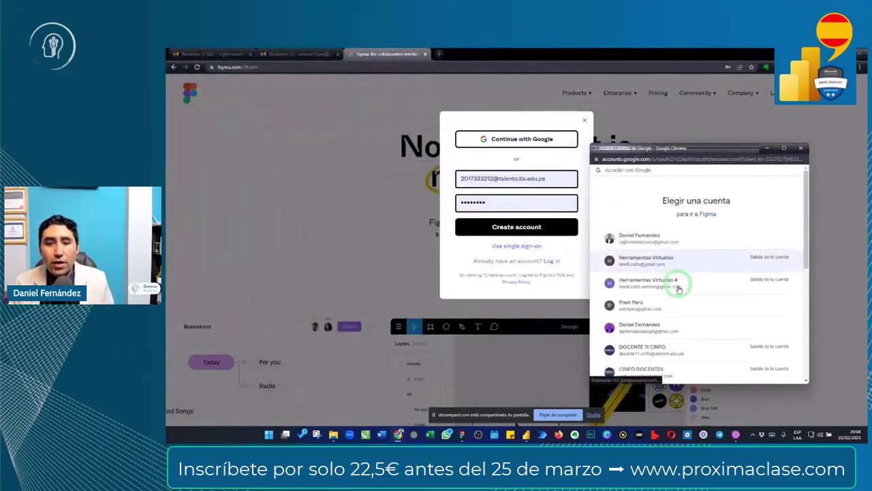
{"action": "scroll", "coordinate": [678, 293], "scroll_direction": "down", "scroll_amount": 5}
{"action": "scroll", "coordinate": [679, 304], "scroll_direction": "up", "scroll_amount": 5}
{"action": "scroll", "coordinate": [673, 306], "scroll_direction": "down", "scroll_amount": 2}
{"action": "scroll", "coordinate": [677, 321], "scroll_direction": "down", "scroll_amount": 3}
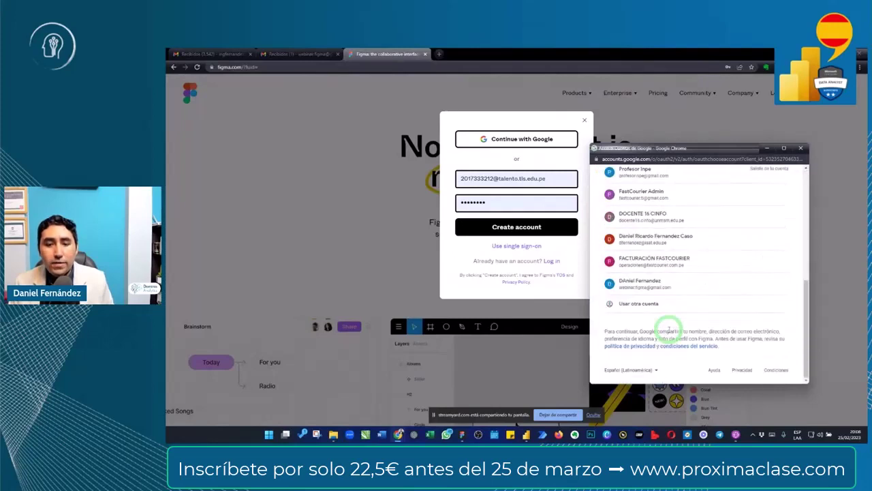
{"action": "left_click", "coordinate": [638, 304]}
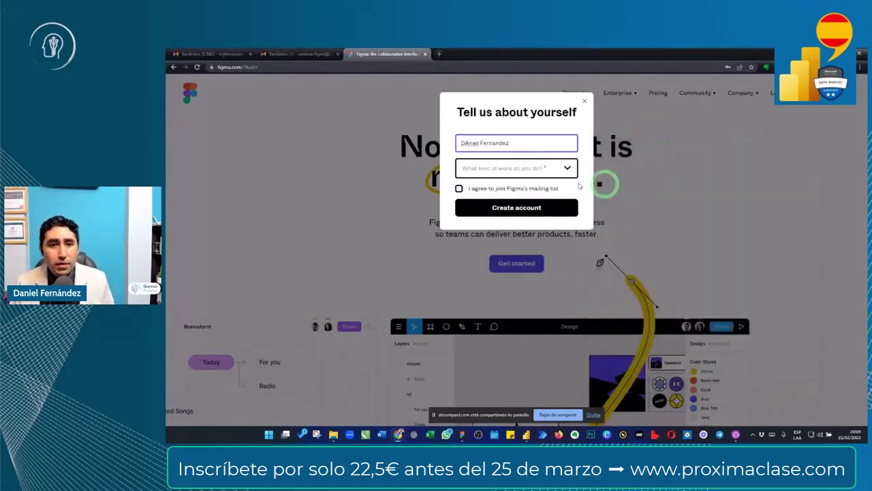
- Accept the suggested full name in the profile form
{"action": "left_click", "coordinate": [468, 143]}
{"action": "left_click", "coordinate": [502, 164]}
{"action": "type", "text": "a"}
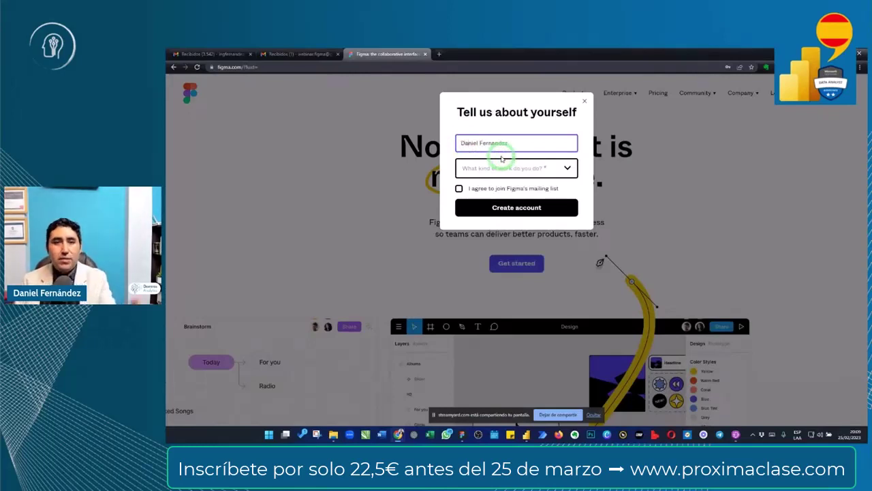
{"action": "left_click", "coordinate": [464, 142]}
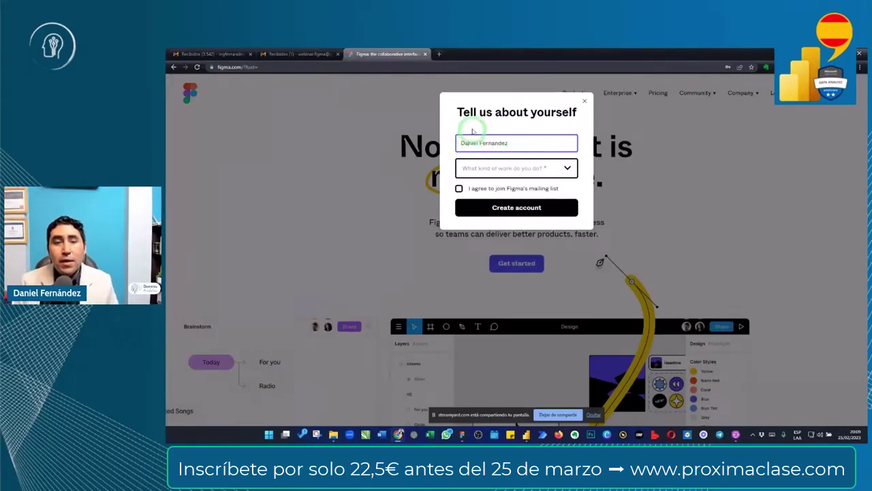
- Set kind of work to Design and use to For personal use, then create the account
{"action": "left_click", "coordinate": [490, 170]}
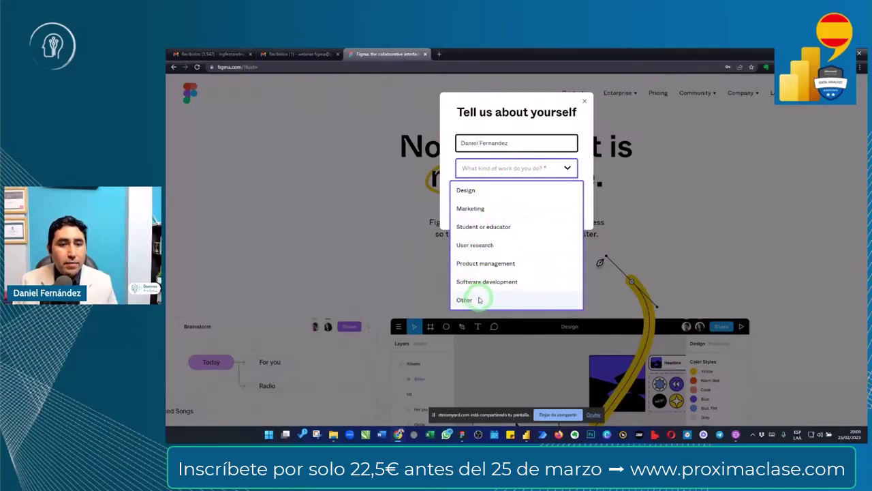
{"action": "left_click", "coordinate": [476, 191]}
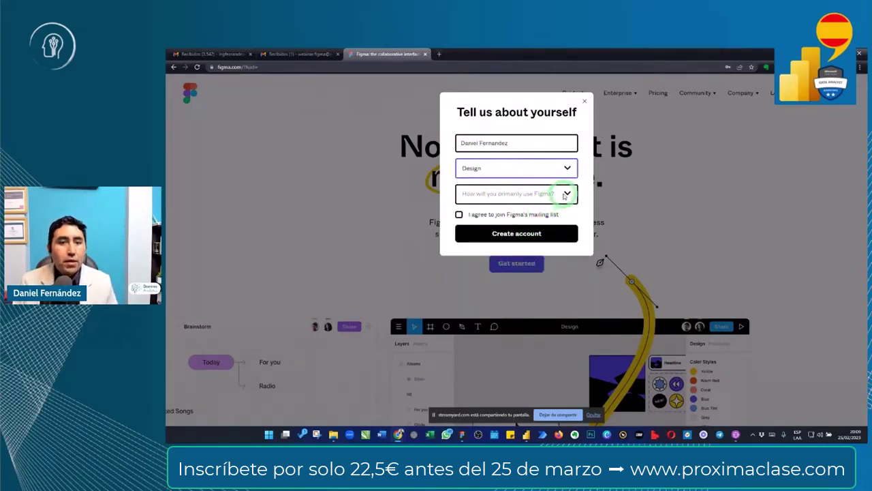
{"action": "left_click", "coordinate": [565, 194]}
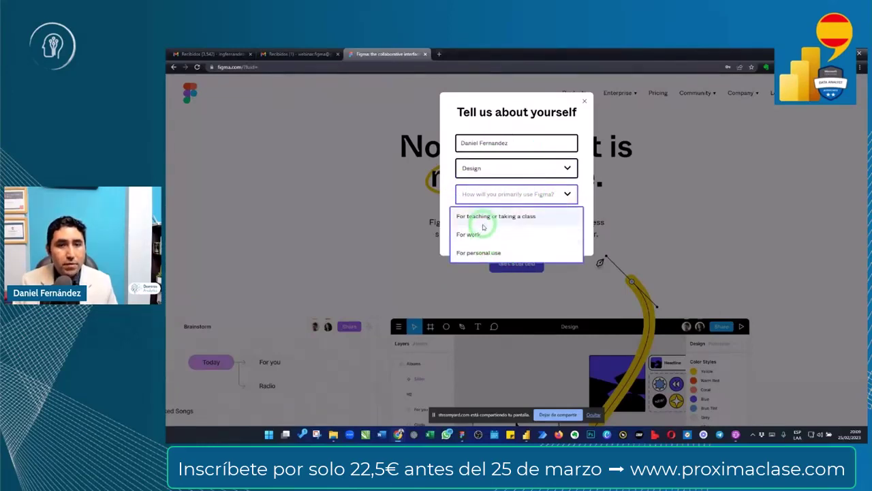
{"action": "left_click", "coordinate": [478, 252]}
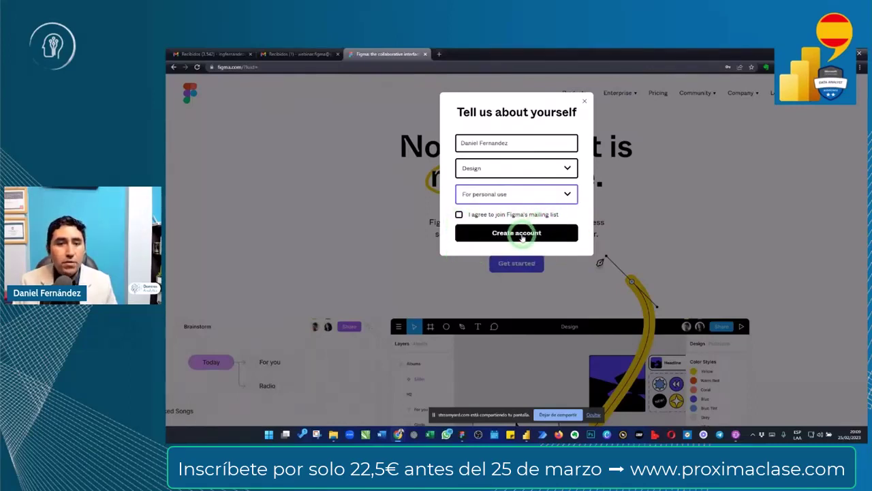
{"action": "left_click", "coordinate": [521, 238]}
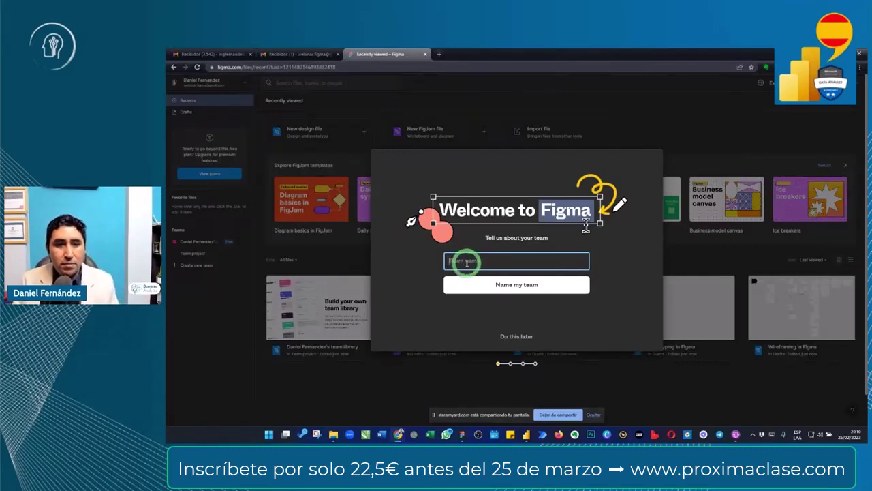
- Enter team name 'NamasData', then choose Do this later to skip team naming
{"action": "key", "text": "shift"}
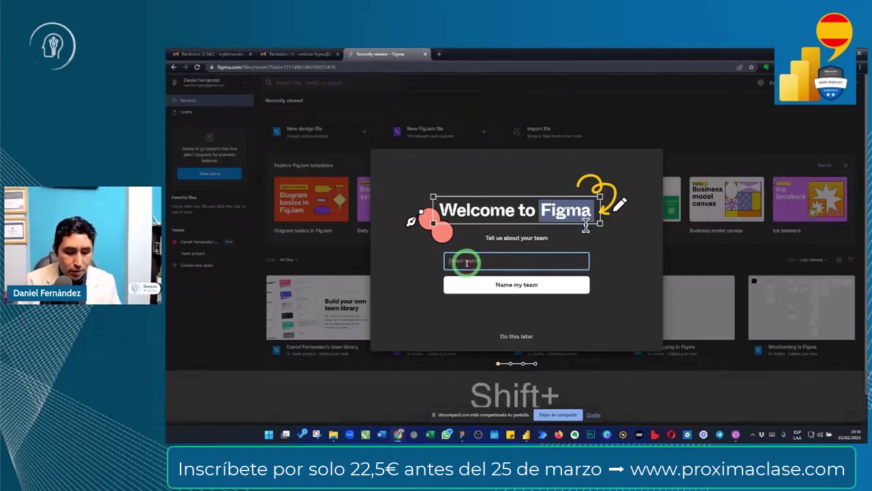
{"action": "type", "text": "NamasDa"}
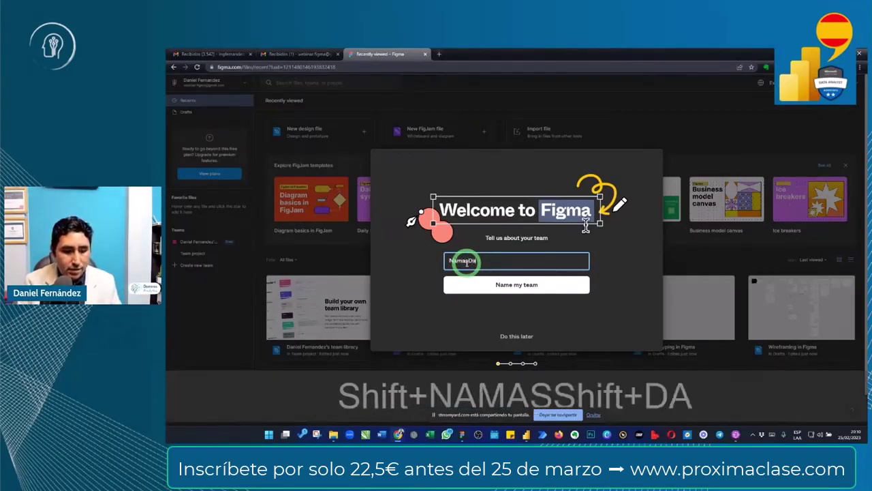
{"action": "type", "text": "ta"}
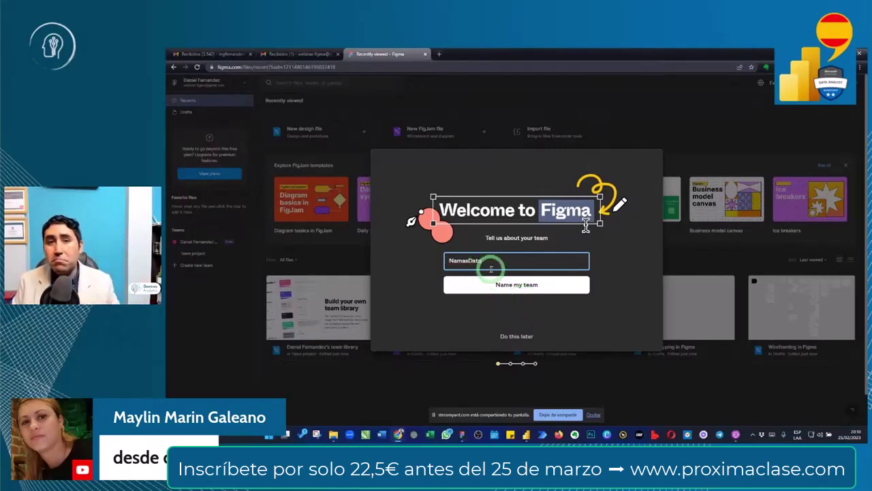
{"action": "left_click", "coordinate": [517, 336]}
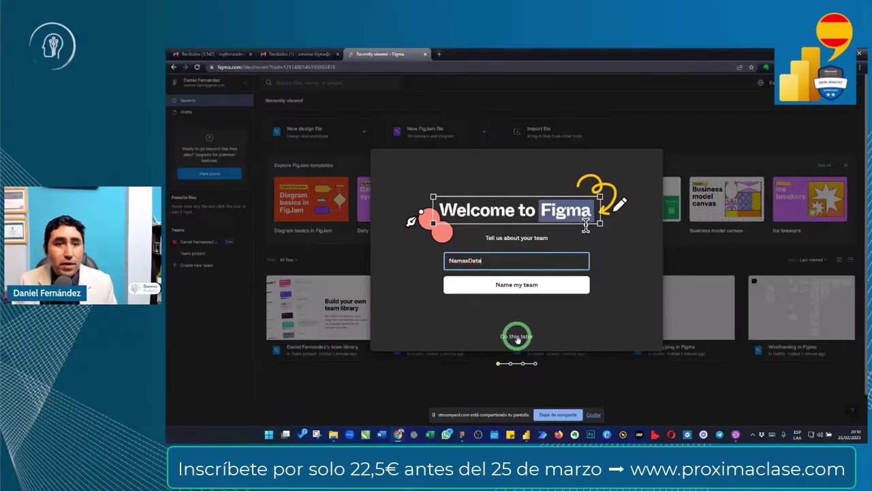
{"action": "left_click", "coordinate": [517, 336]}
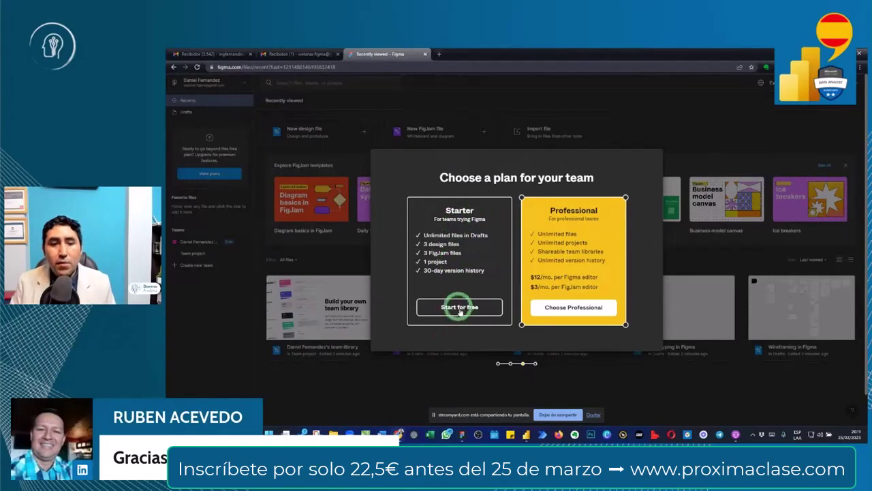
- Choose the free Starter plan and skip starting suggestions to reach the file browser
{"action": "left_click", "coordinate": [459, 307]}
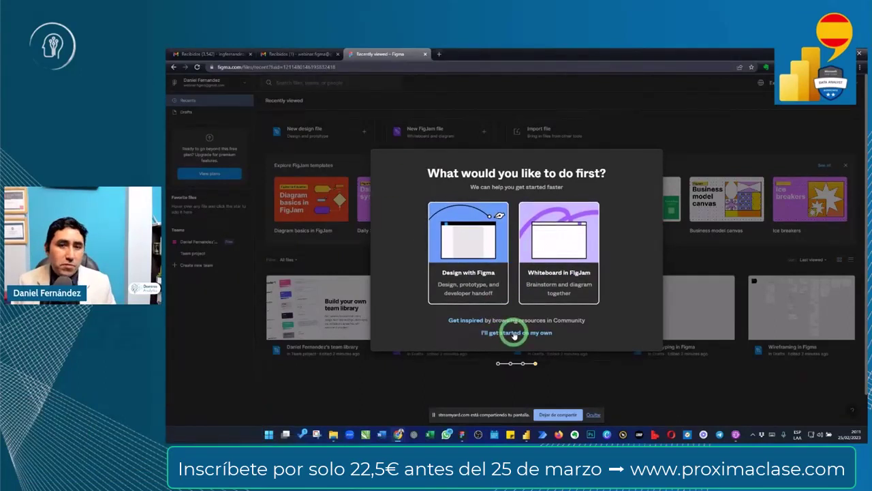
{"action": "left_click", "coordinate": [515, 332]}
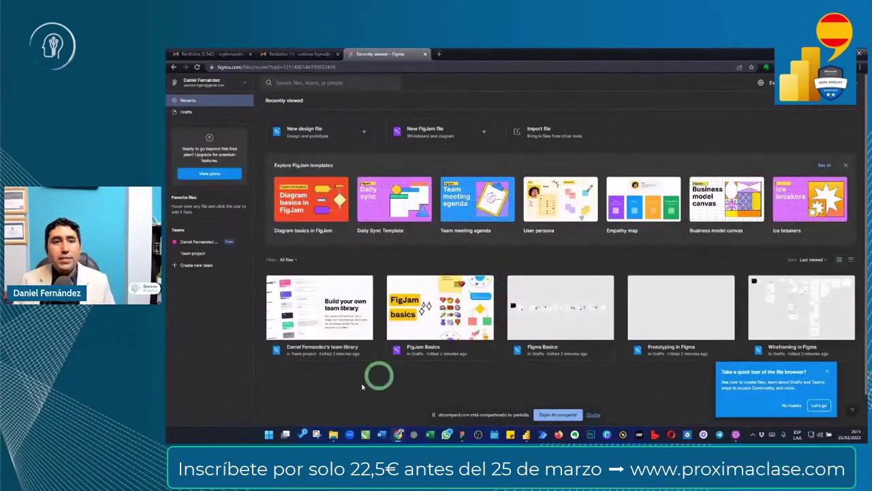